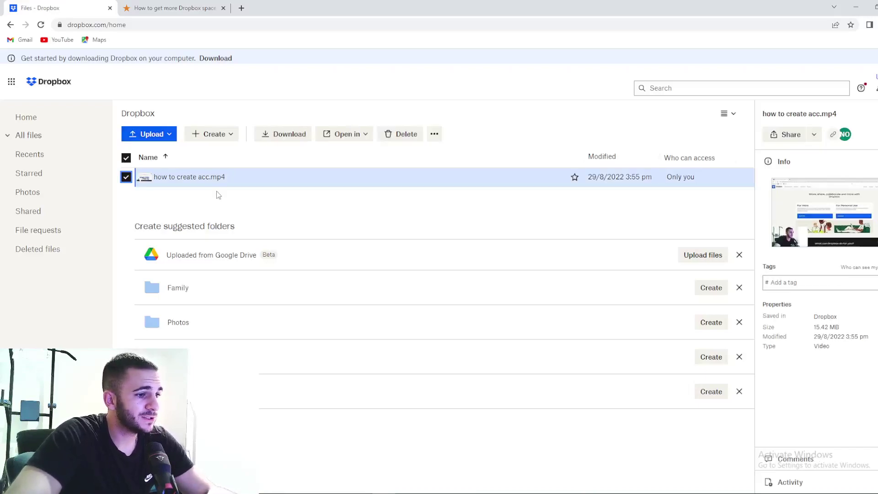
Deselect the video, glance at the Dropbox space article, then return to the Dropbox files.
left_click(216, 193)
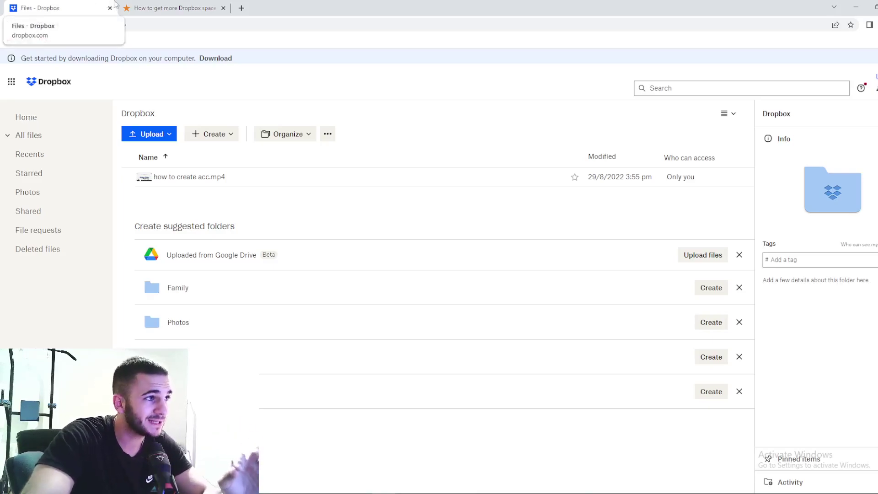
left_click(172, 7)
scroll(300, 213, "up", 3)
scroll(301, 213, "up", 2)
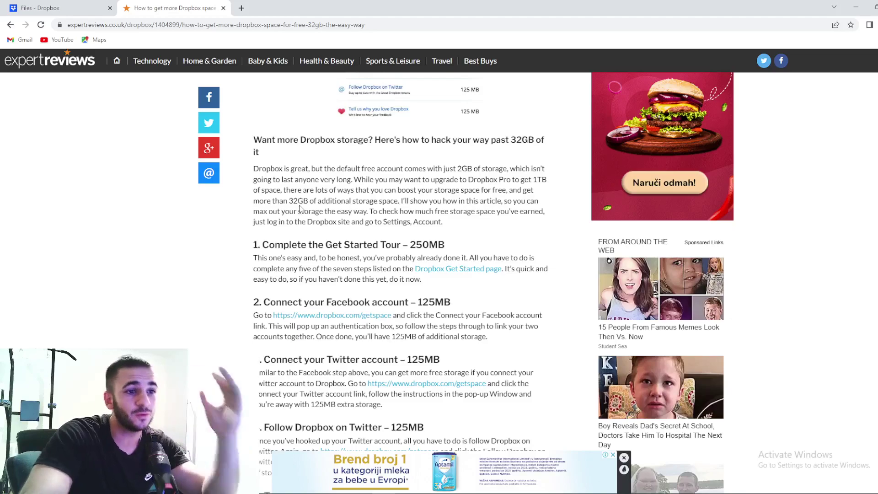
scroll(298, 221, "down", 2)
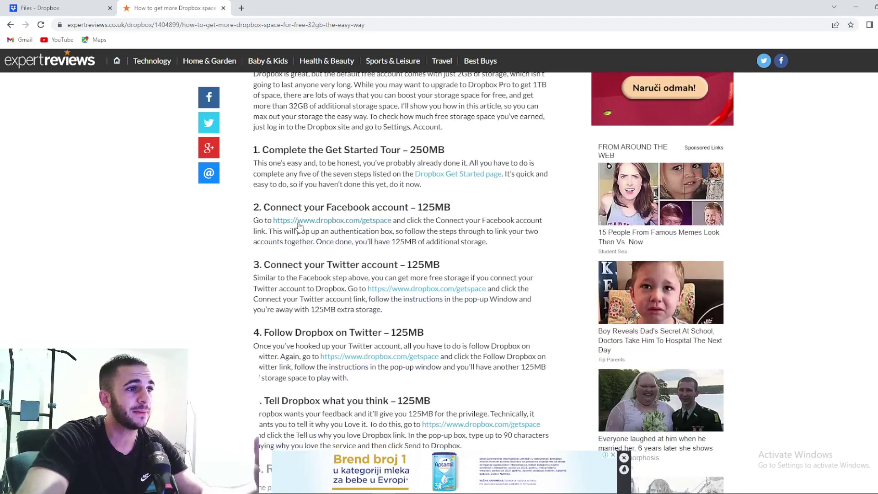
left_click(50, 12)
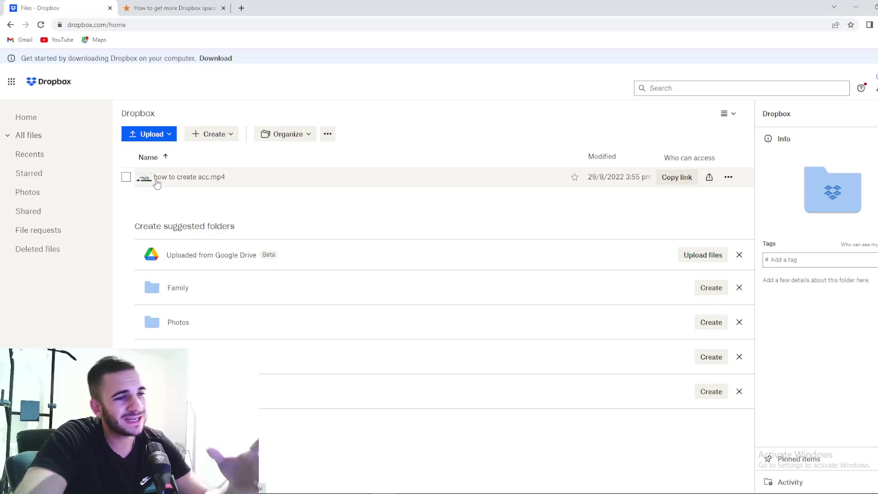
mouse_move(189, 177)
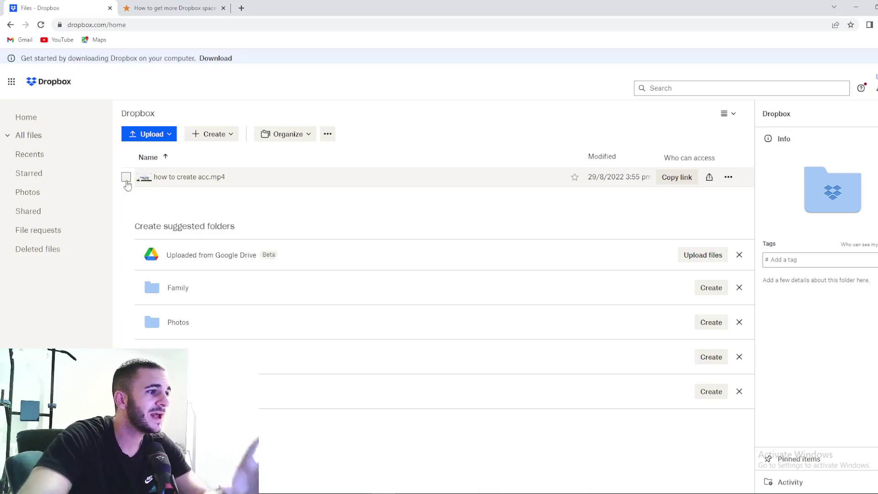
Delete how to create acc.mp4 through its right-click menu and confirm the deletion.
left_click(127, 178)
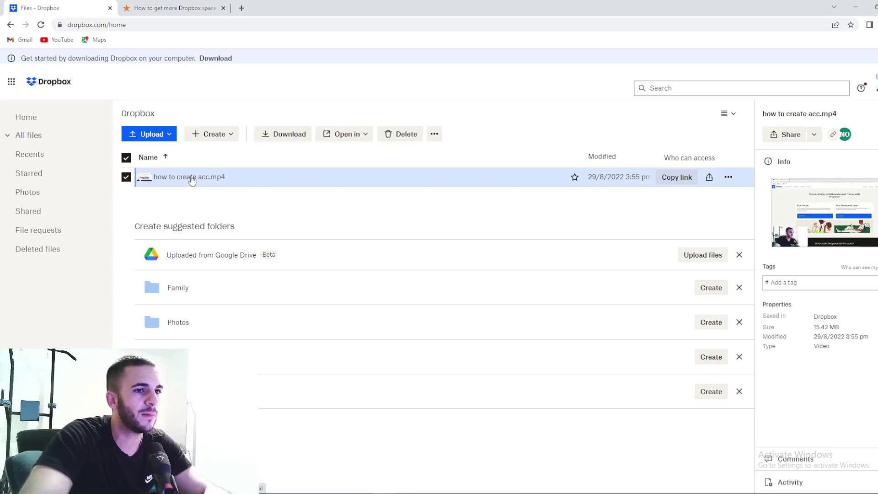
right_click(231, 177)
mouse_move(264, 213)
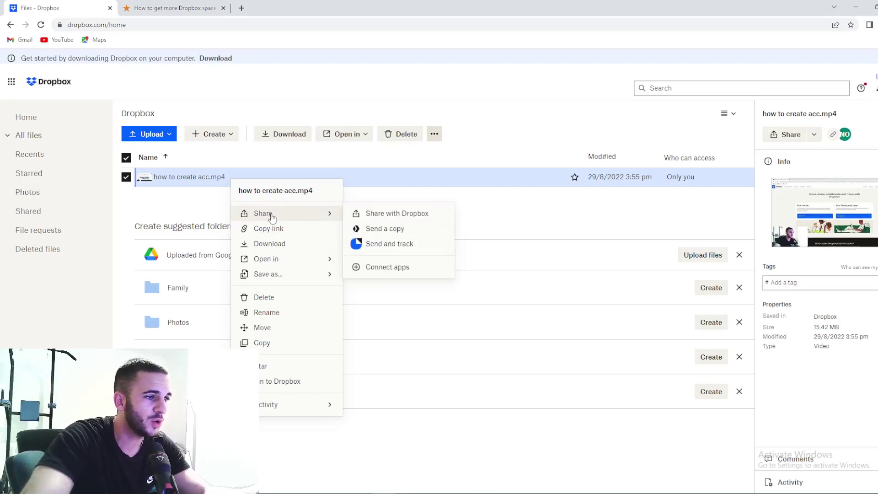
left_click(265, 299)
left_click(569, 291)
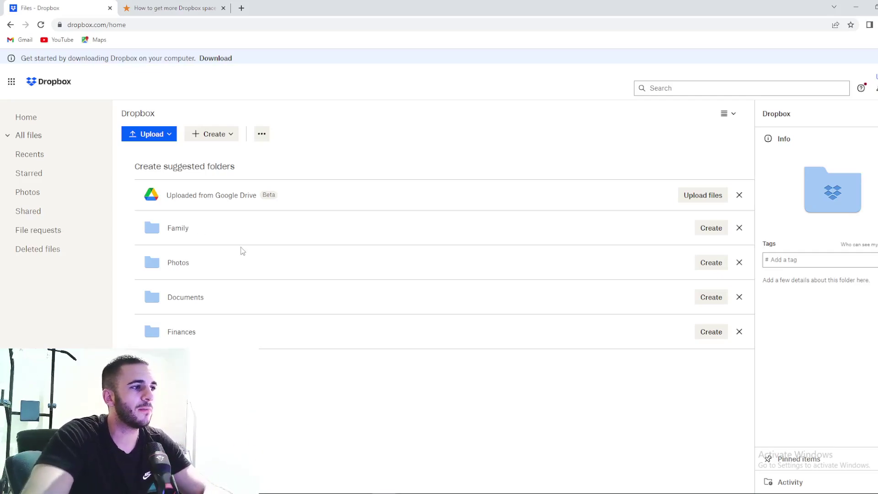
left_click(171, 8)
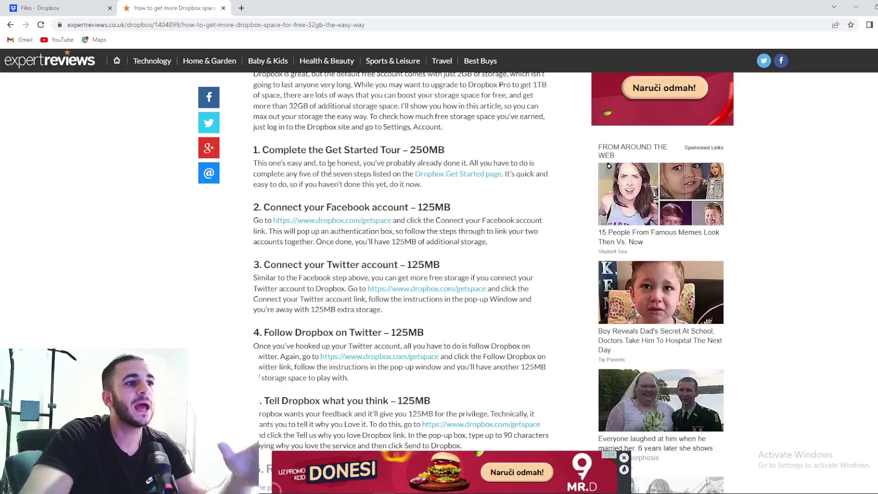
left_click_drag(262, 151, 446, 152)
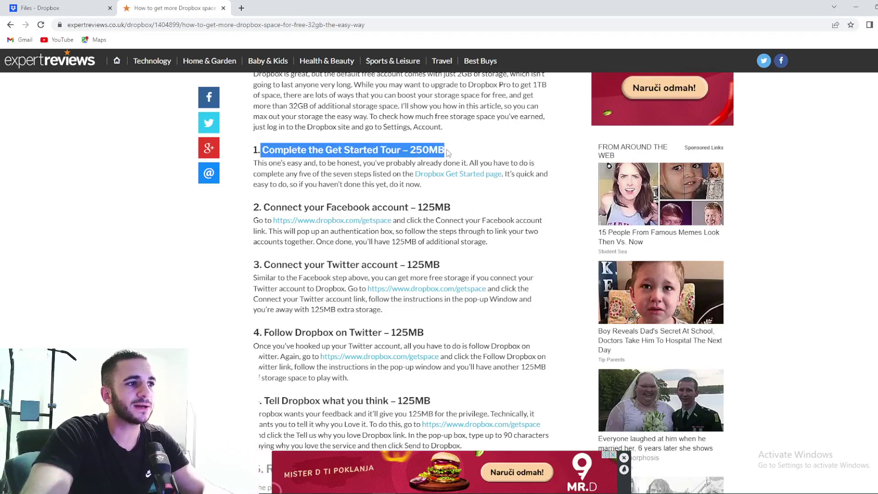
left_click(75, 8)
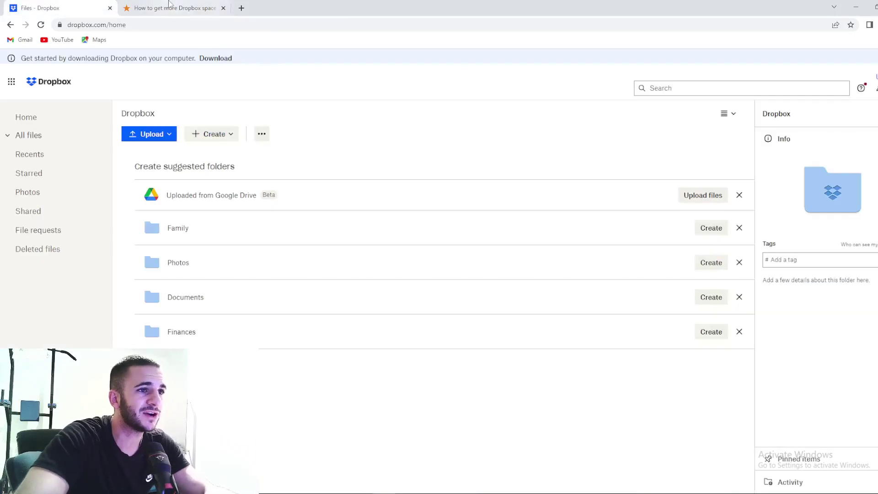
left_click(160, 5)
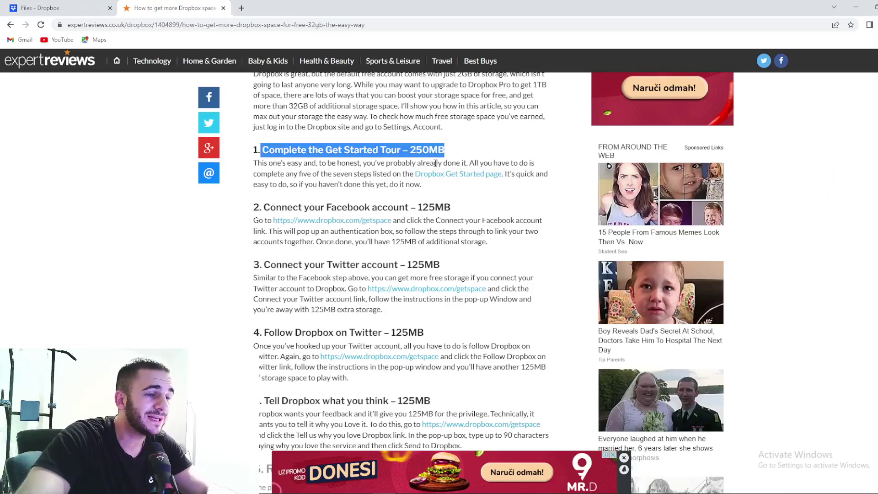
left_click_drag(433, 150, 447, 157)
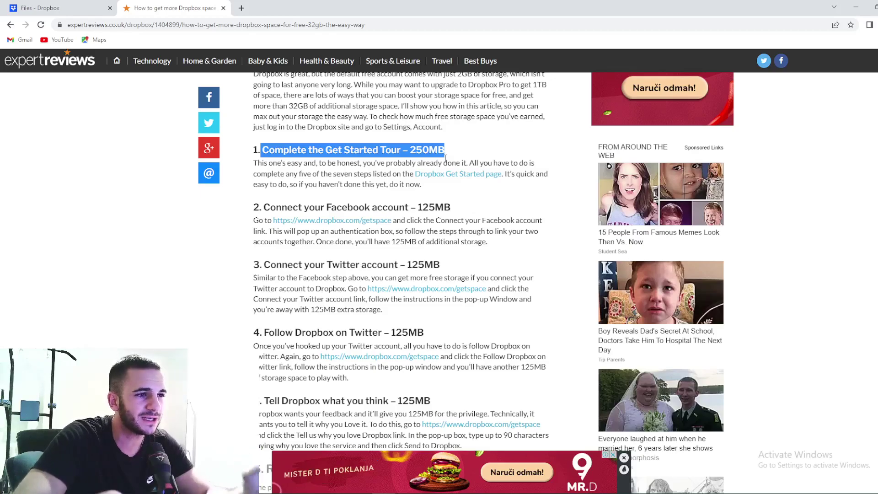
left_click_drag(264, 220, 445, 207)
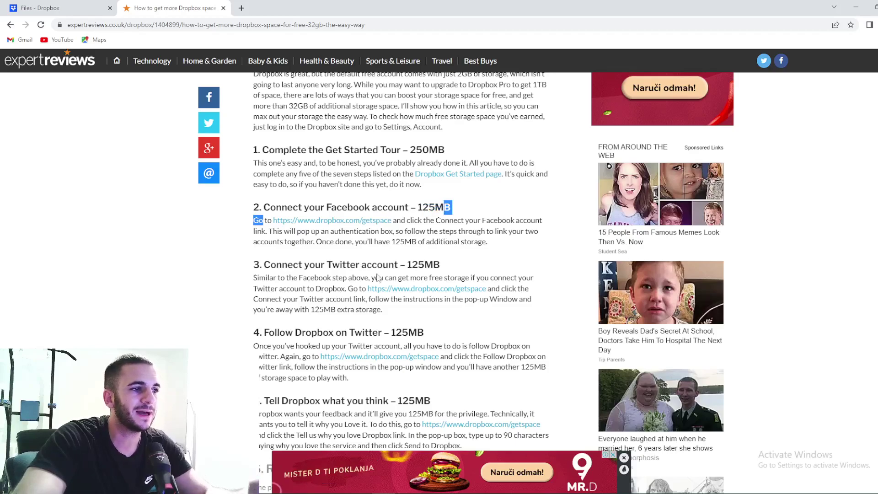
left_click_drag(271, 265, 490, 271)
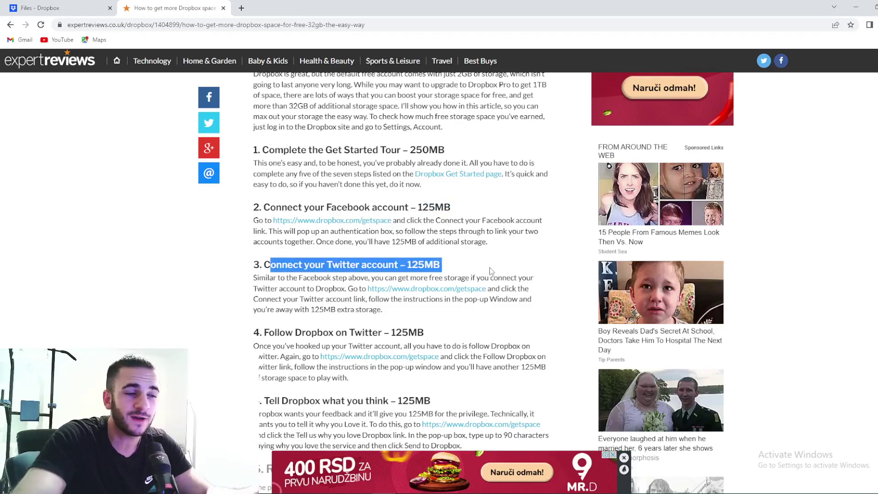
scroll(491, 270, "down", 2)
Highlight the Twitter, feedback and Refer your friends tips, including the 750MB and 32GB figures.
left_click(266, 253)
left_click_drag(267, 253, 253, 252)
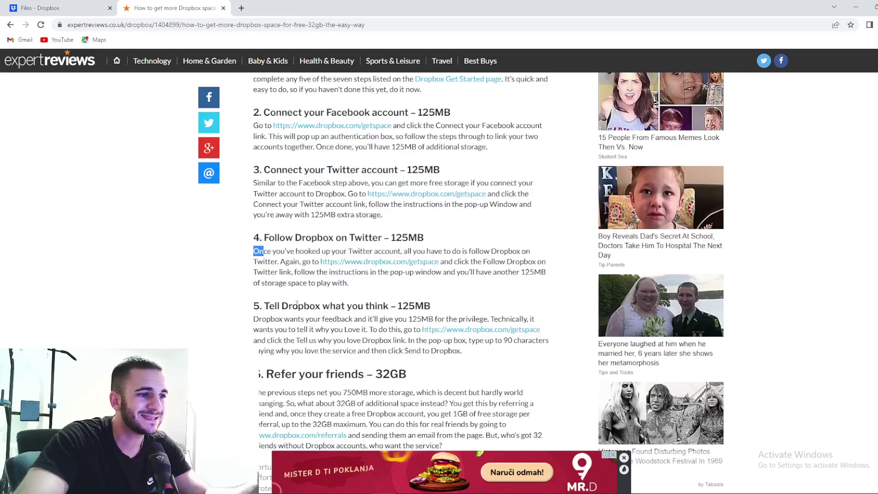
left_click_drag(297, 305, 452, 305)
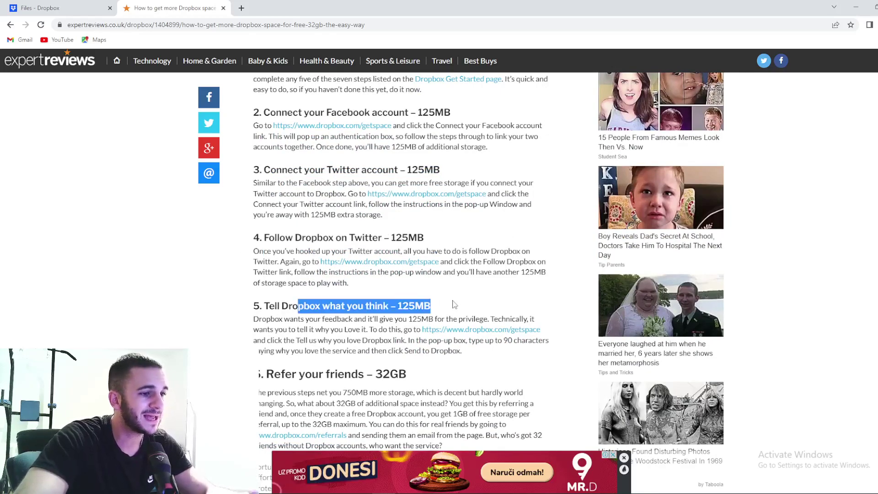
scroll(453, 304, "down", 1)
scroll(453, 303, "down", 1)
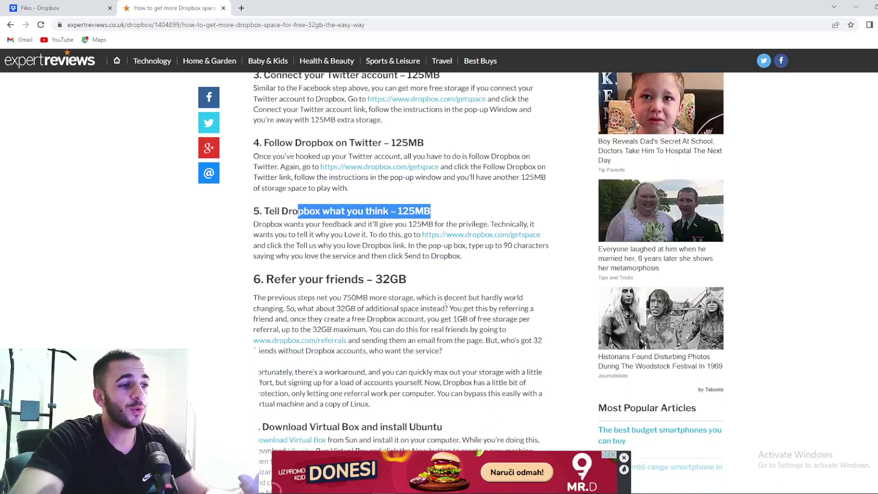
left_click_drag(298, 279, 407, 277)
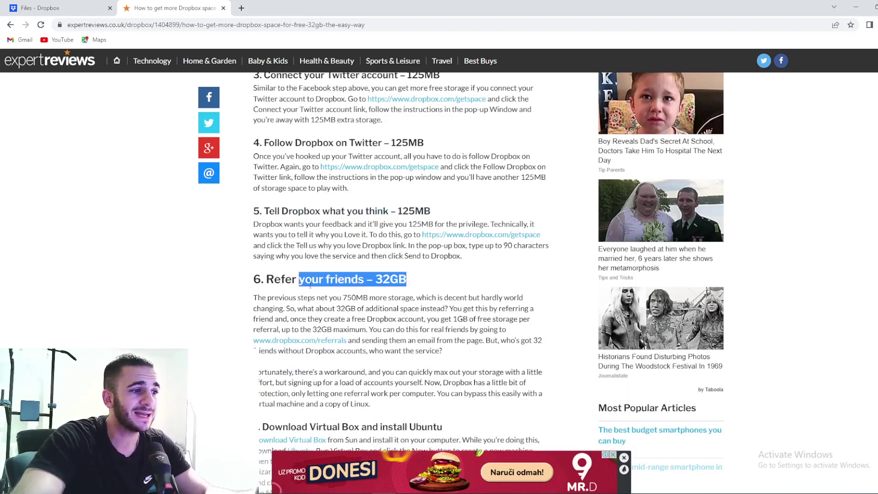
left_click_drag(284, 297, 380, 298)
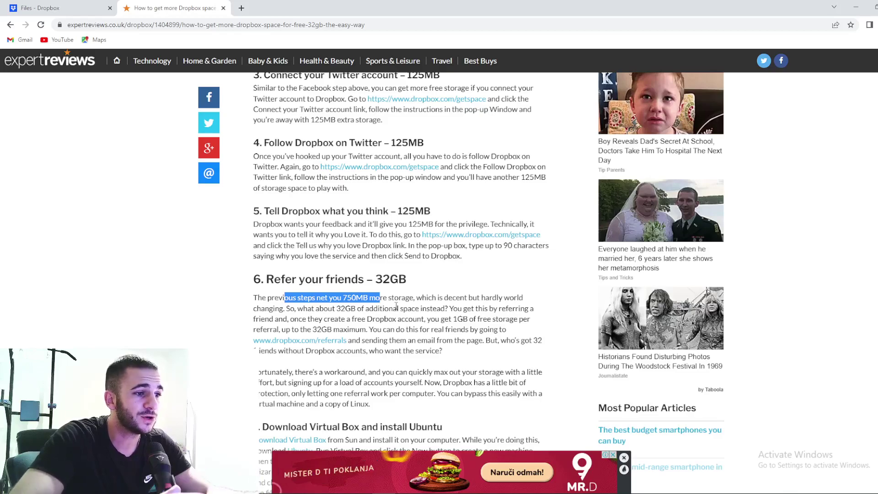
left_click_drag(375, 280, 407, 279)
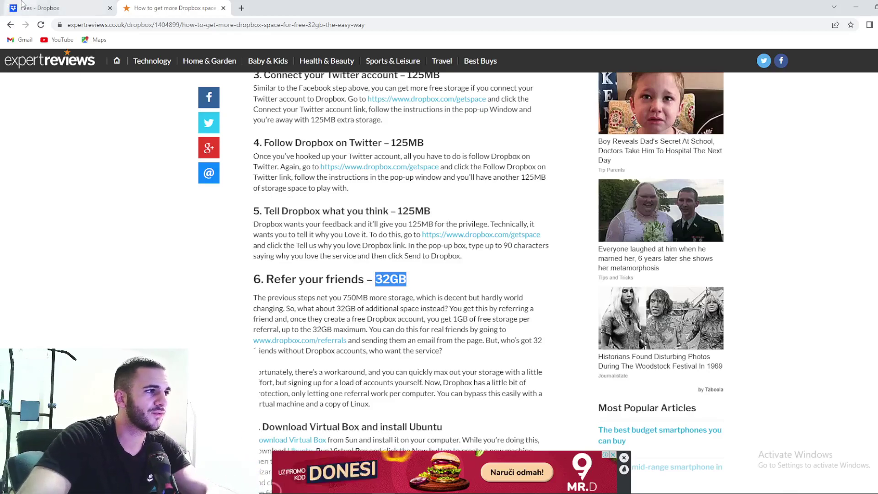
key("ctrl+shift+Tab")
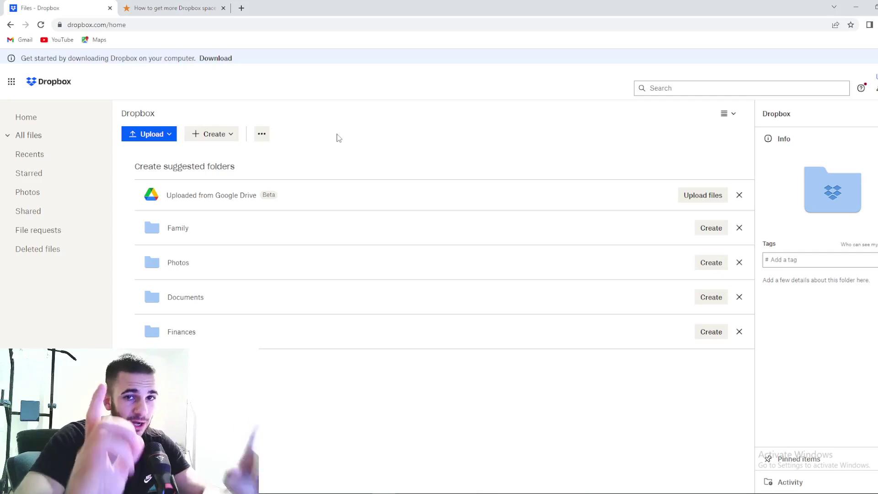